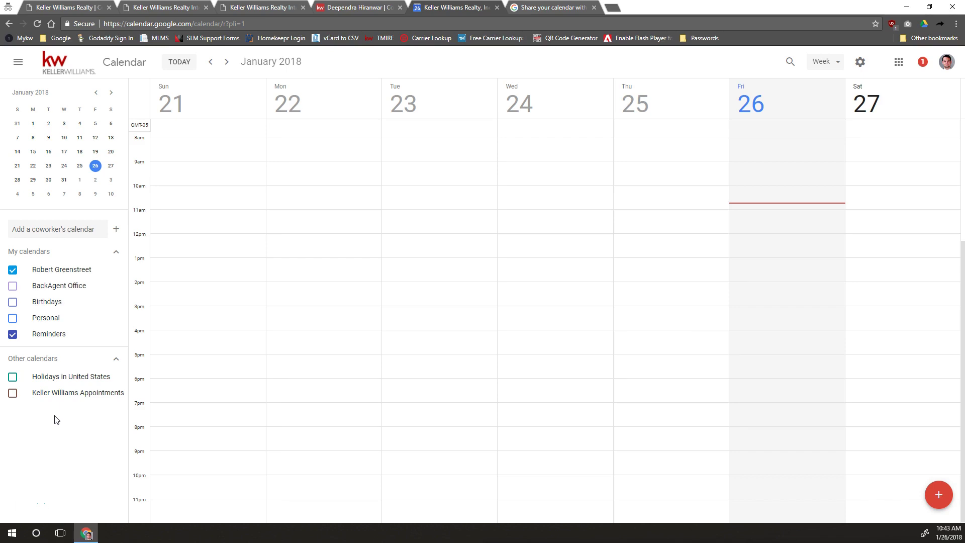
# - Zoom the page to 125% and open Settings and sharing for the primary calendar
pyautogui.click(50, 418)
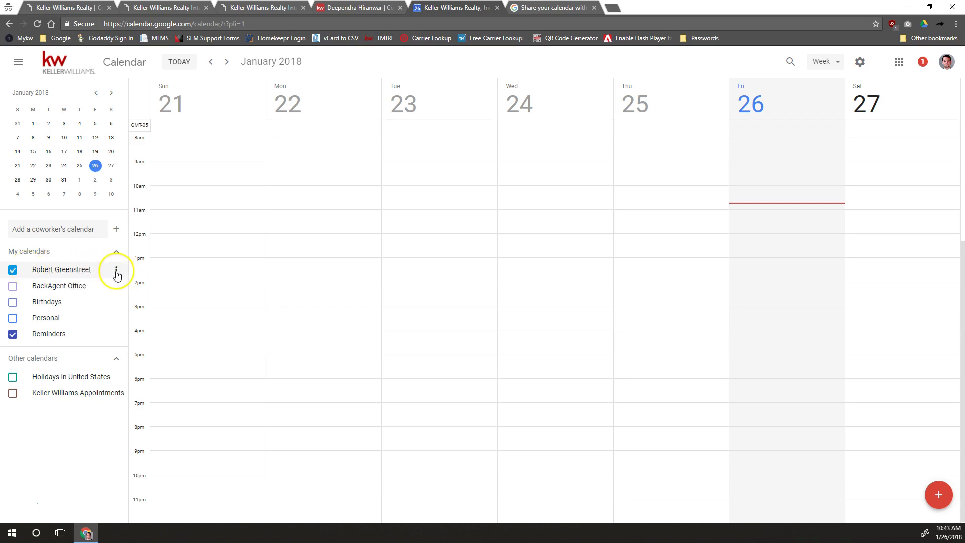
pyautogui.hotkey('ctrl', '+')
pyautogui.hotkey('ctrl', '+')
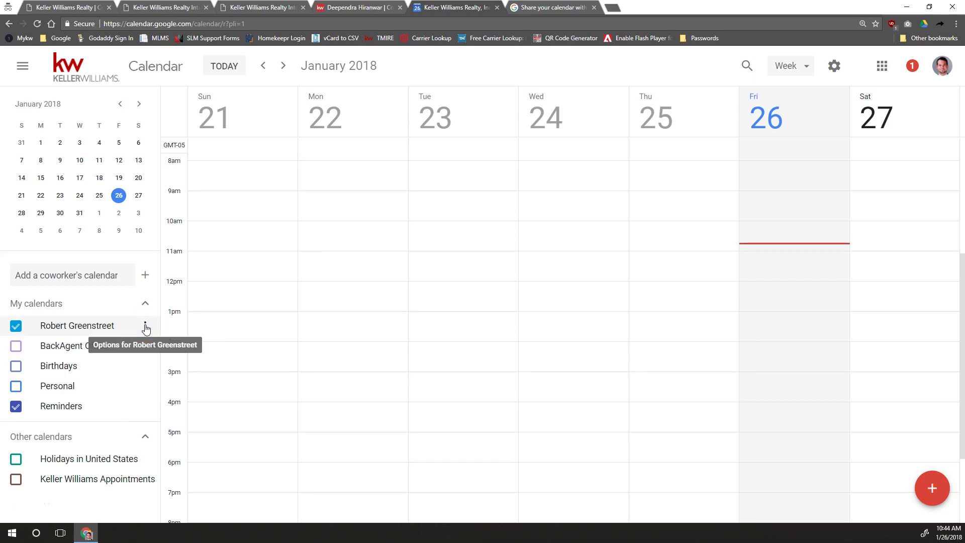
pyautogui.click(146, 328)
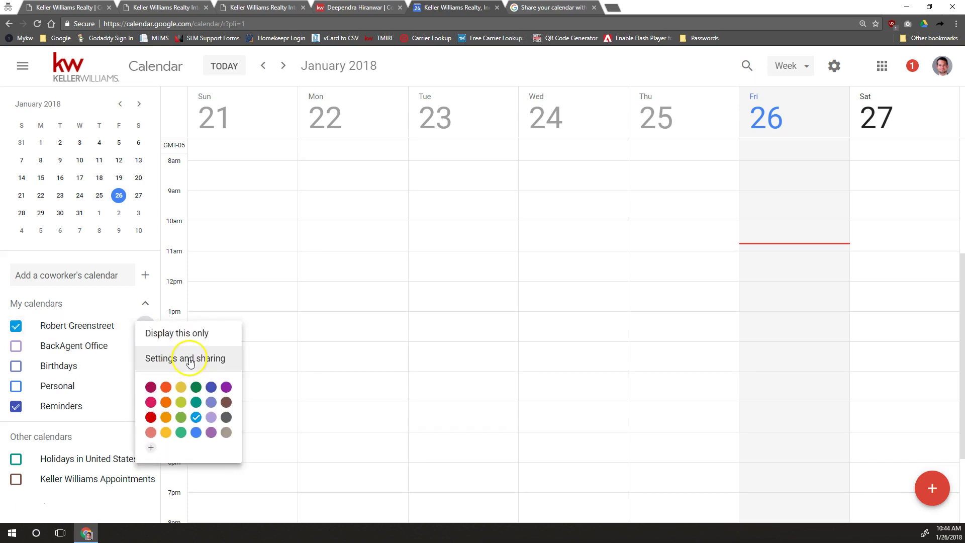
pyautogui.click(173, 360)
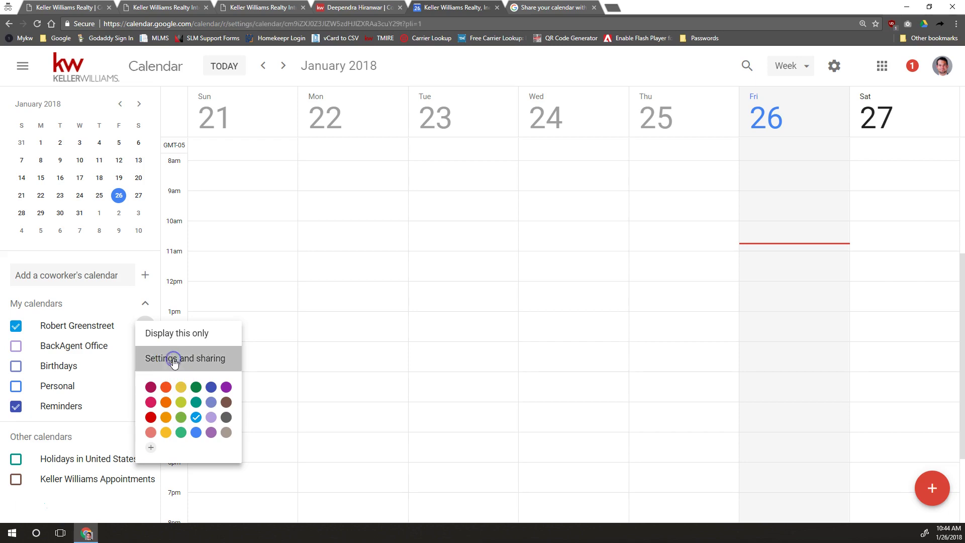
pyautogui.scroll(-3, 372, 297)
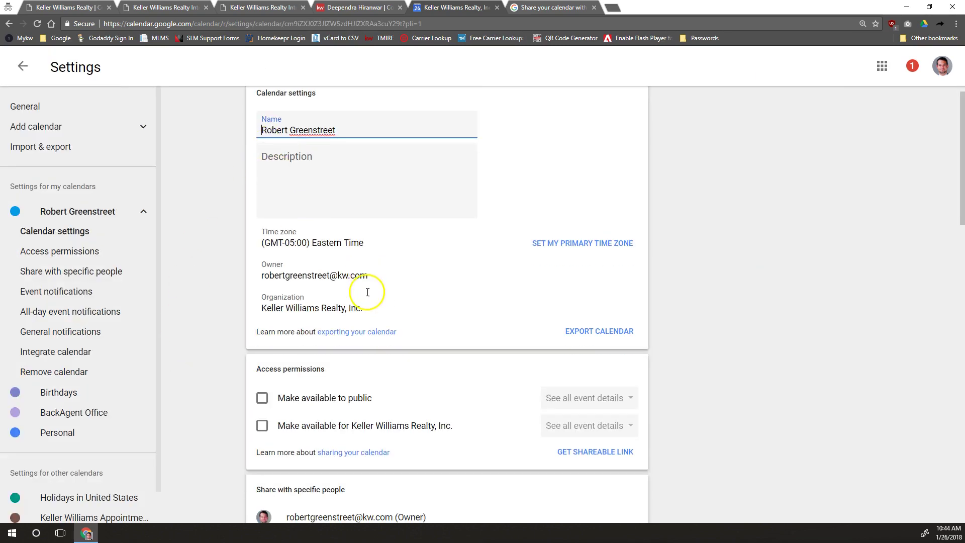
pyautogui.moveTo(257, 358); pyautogui.dragTo(345, 348)
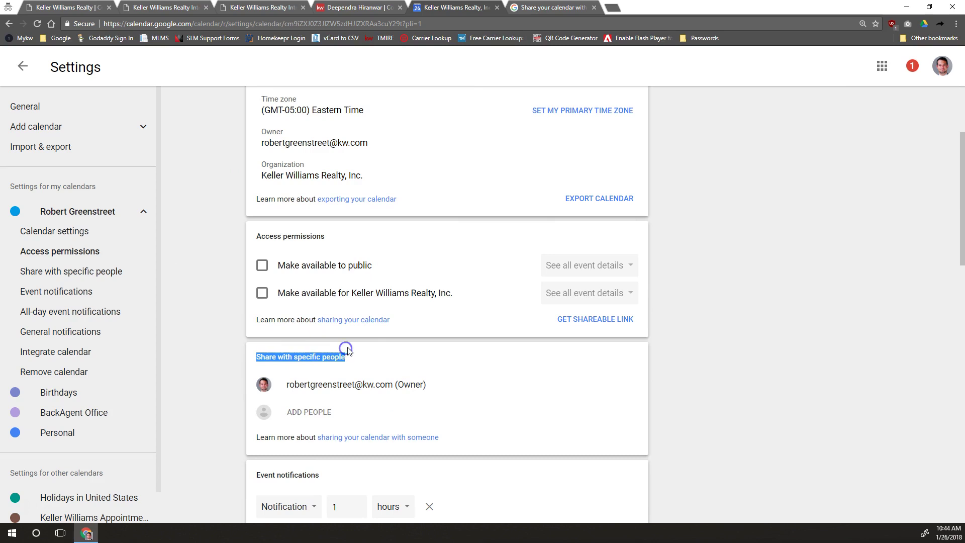
pyautogui.click(262, 264)
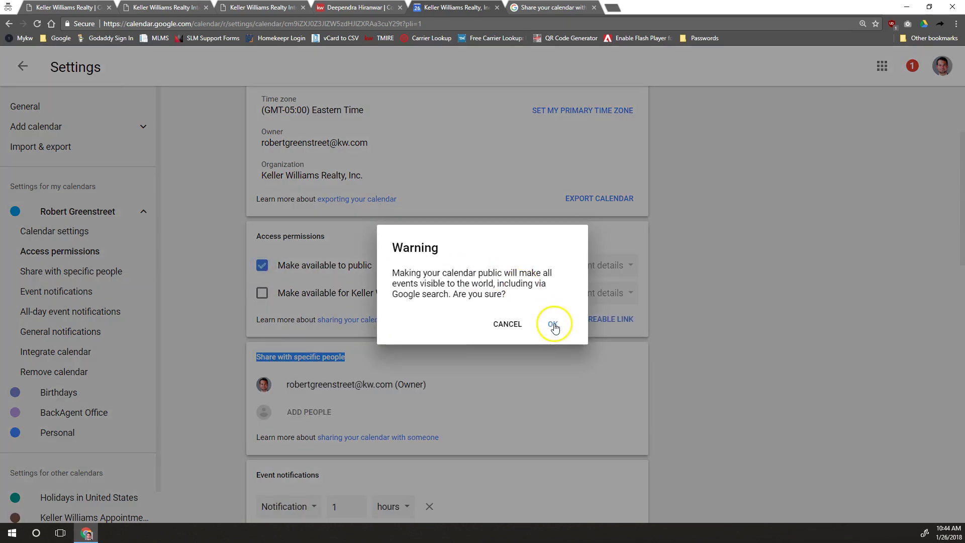
pyautogui.click(553, 324)
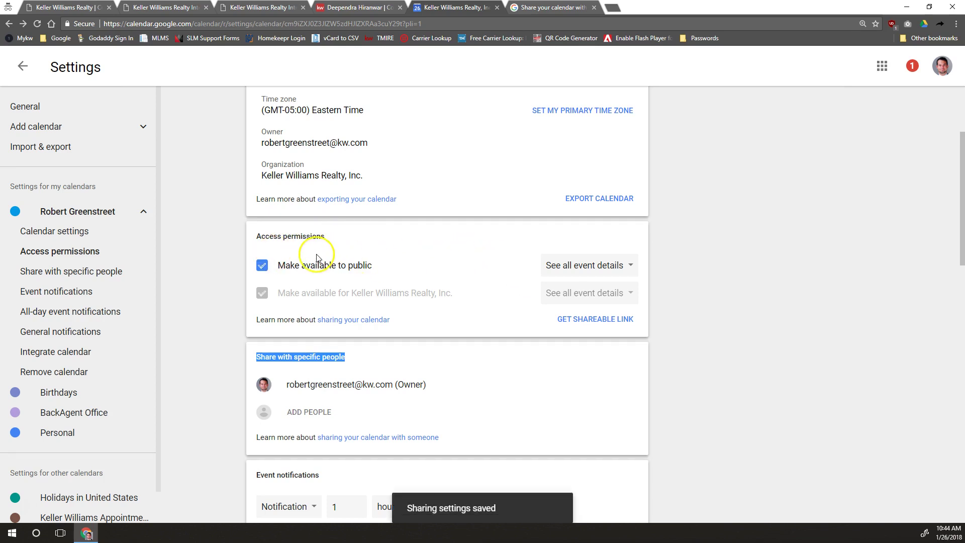
pyautogui.click(263, 268)
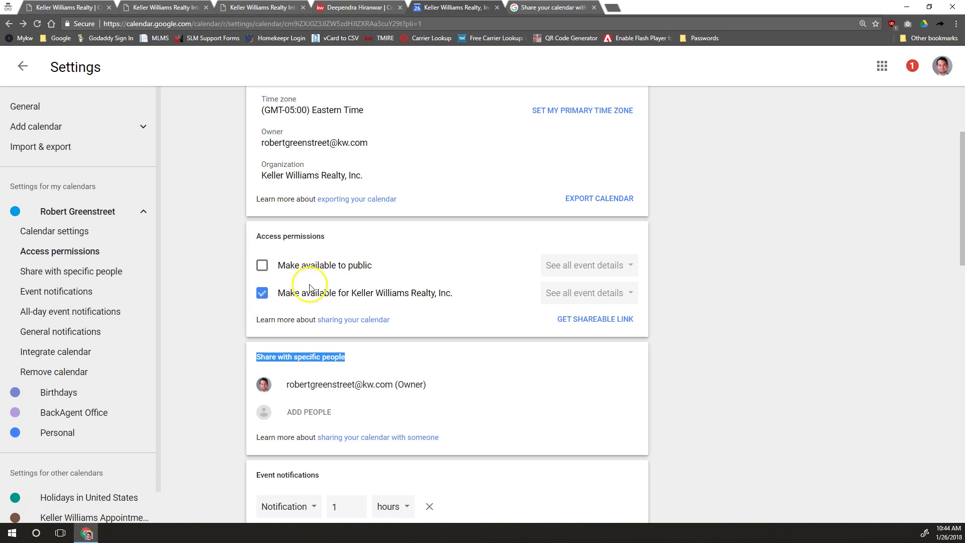
pyautogui.moveTo(286, 293); pyautogui.dragTo(454, 293)
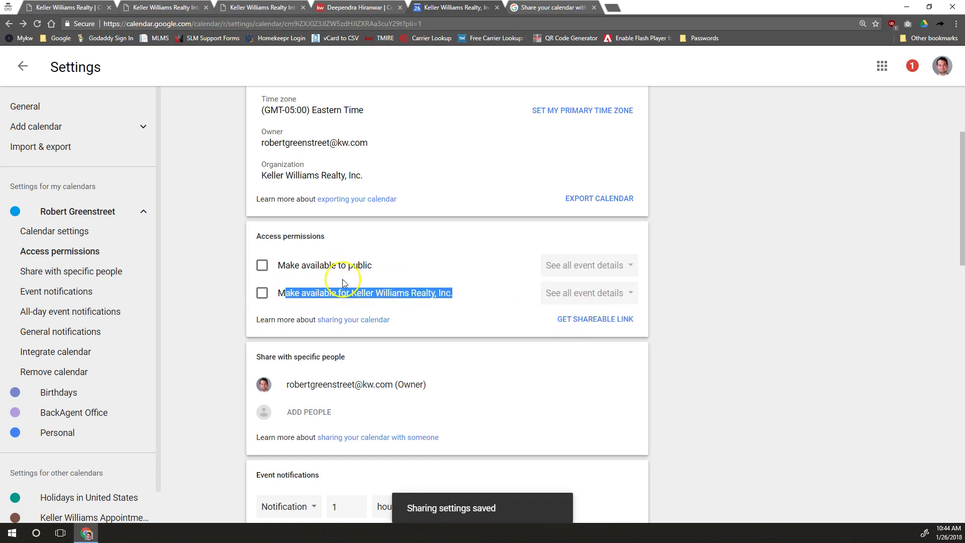
pyautogui.click(262, 291)
pyautogui.click(588, 321)
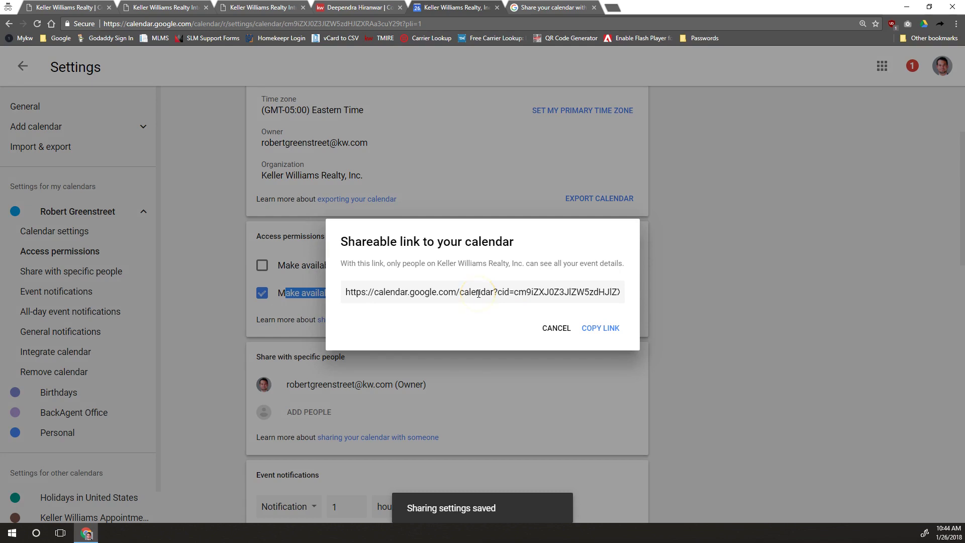
pyautogui.click(563, 332)
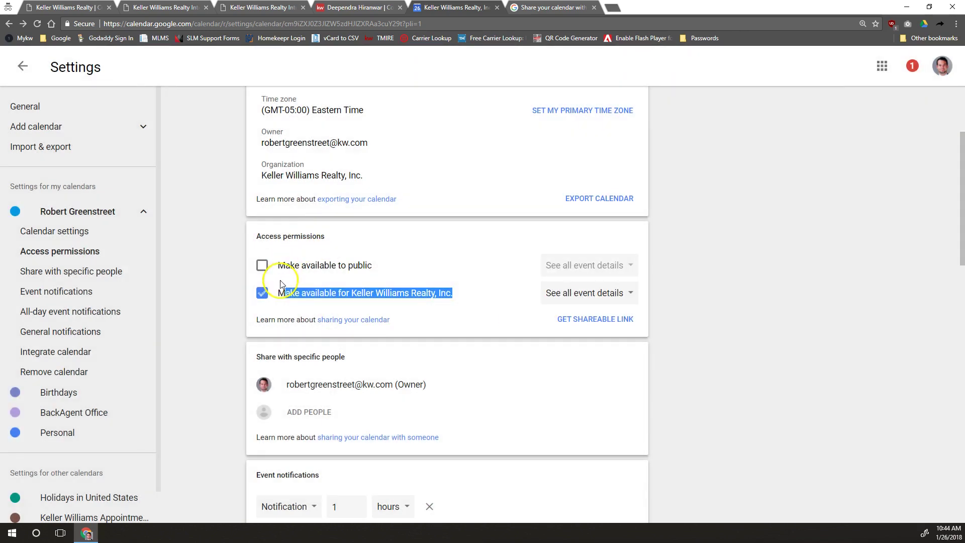
pyautogui.click(262, 292)
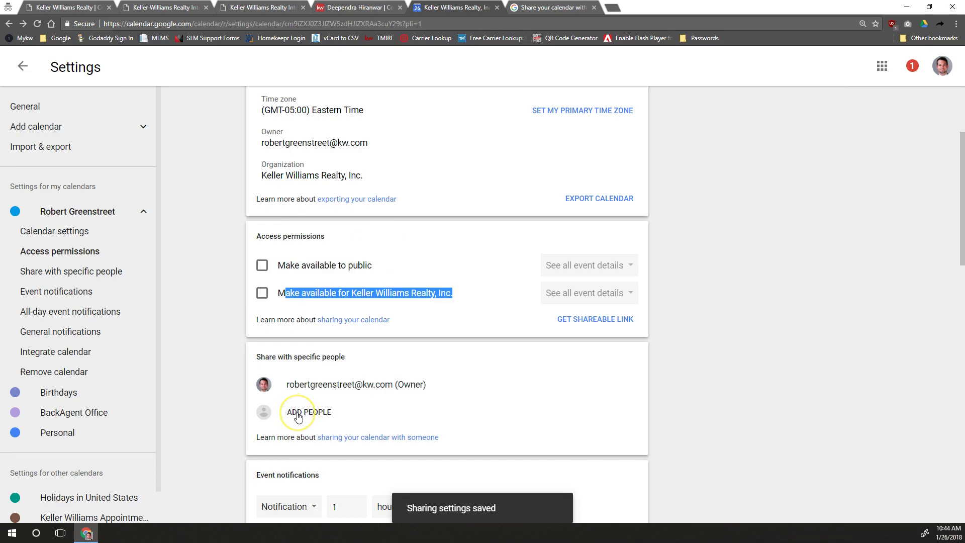
pyautogui.click(298, 416)
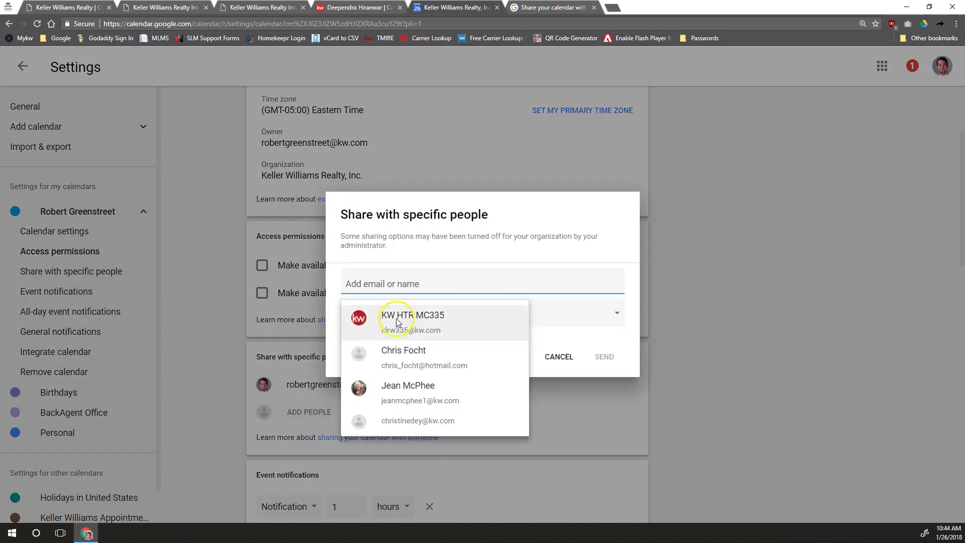
pyautogui.click(404, 302)
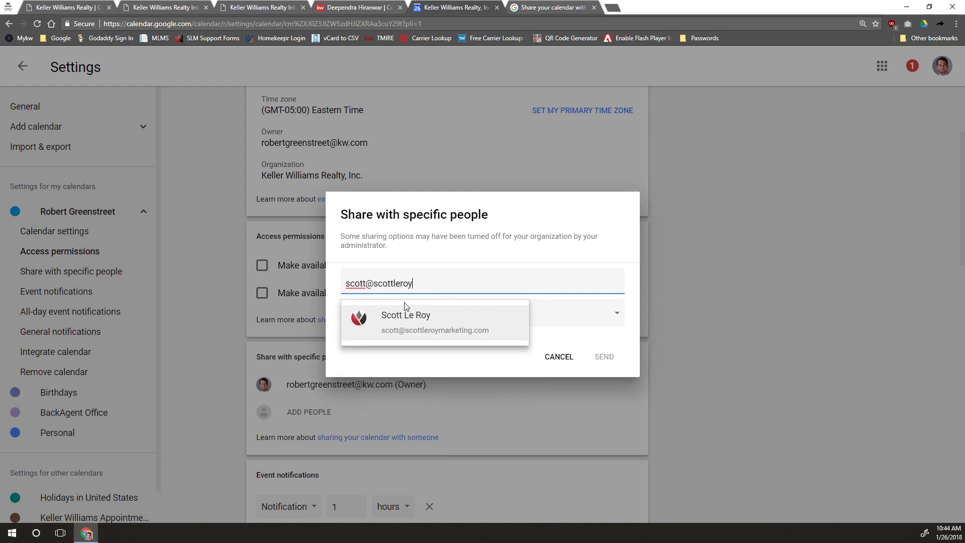
pyautogui.click(405, 305)
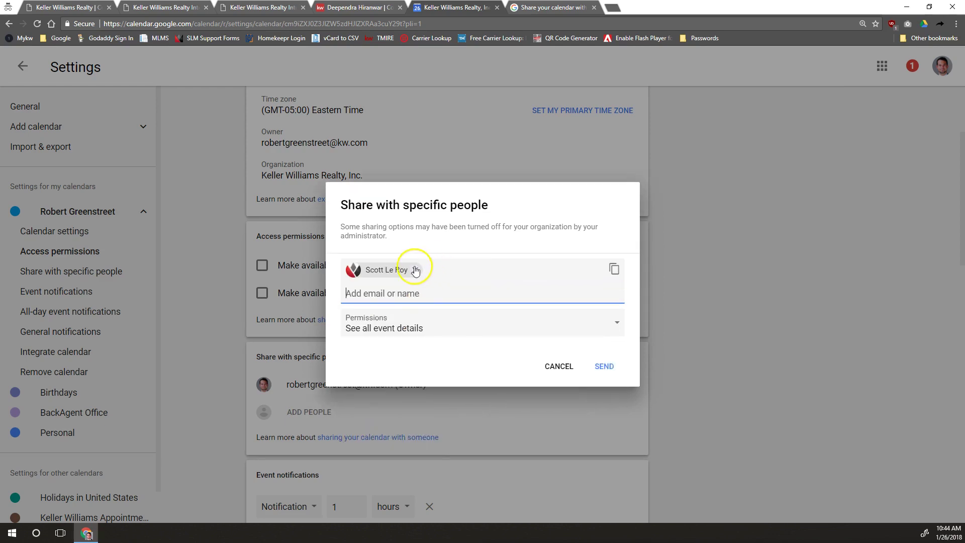
pyautogui.click(605, 322)
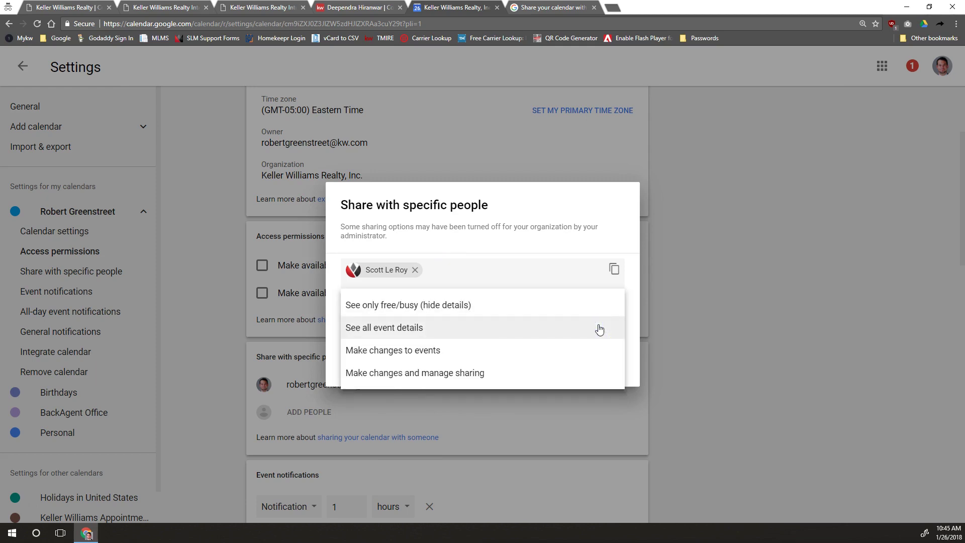
pyautogui.click(463, 312)
pyautogui.click(395, 331)
pyautogui.click(407, 359)
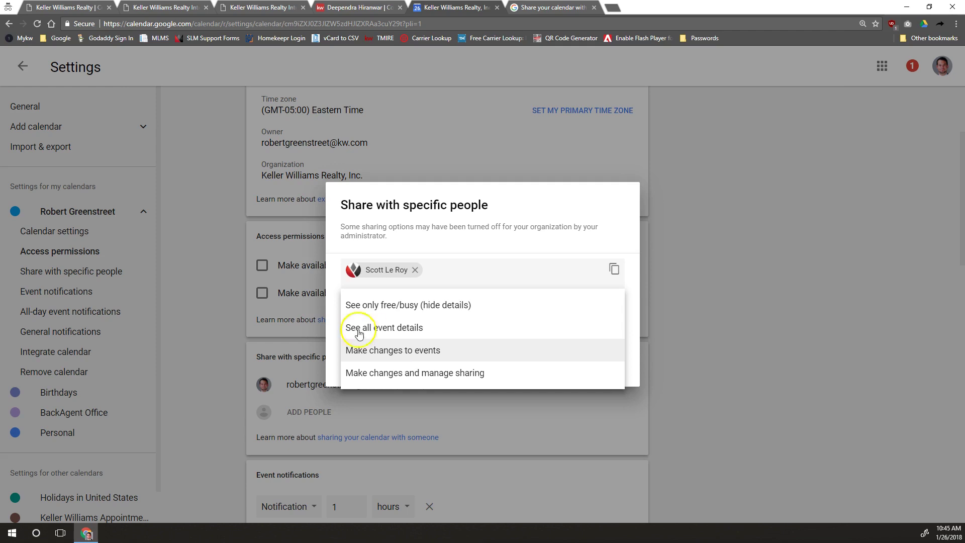
pyautogui.click(412, 374)
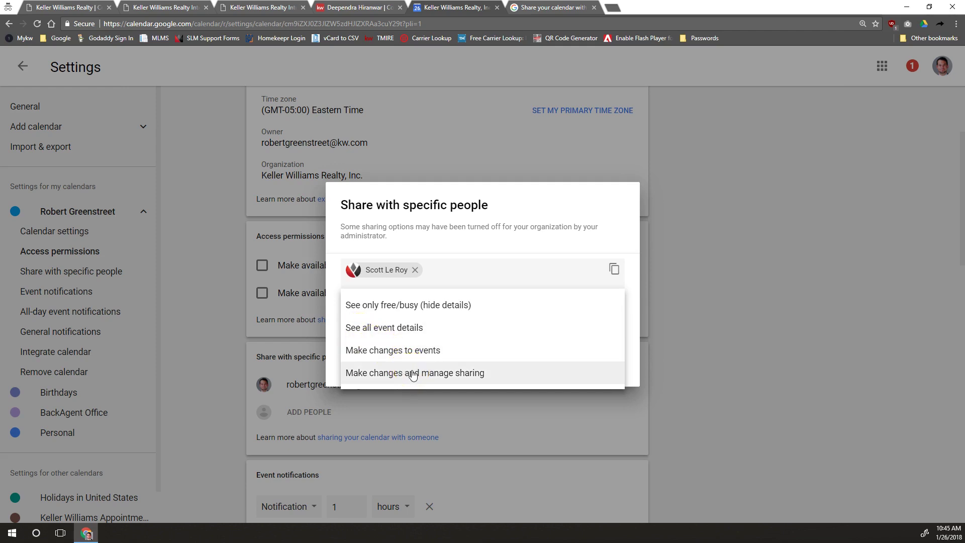
pyautogui.click(404, 374)
pyautogui.click(392, 381)
pyautogui.click(412, 339)
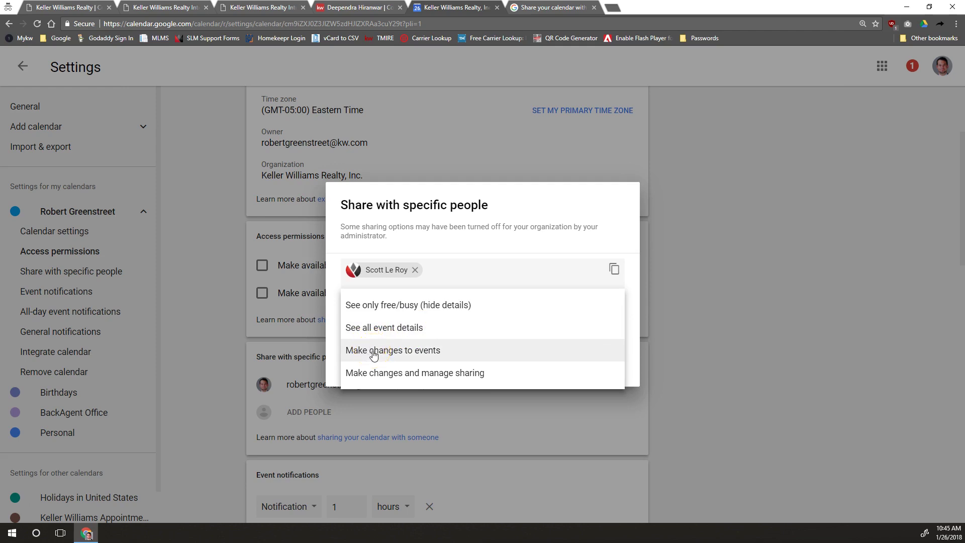
pyautogui.click(386, 356)
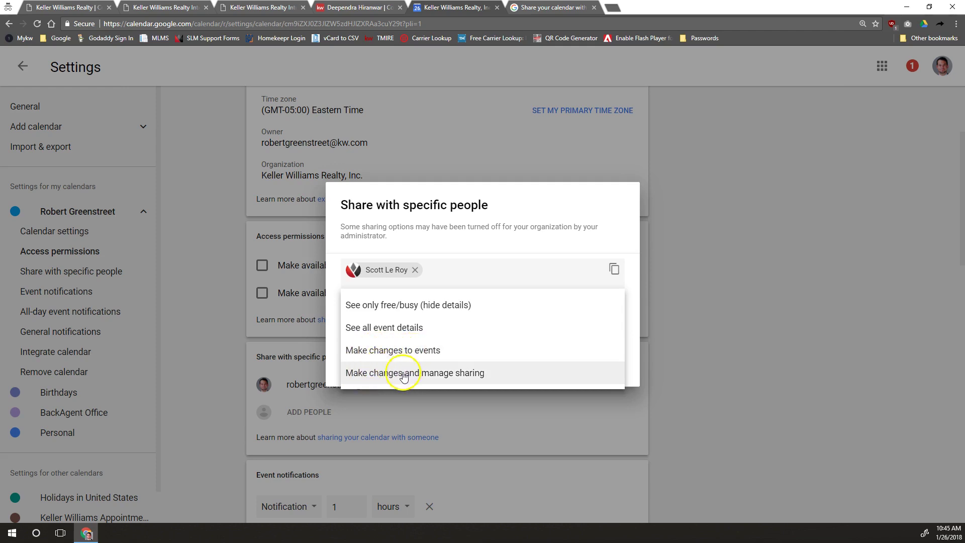
pyautogui.click(408, 377)
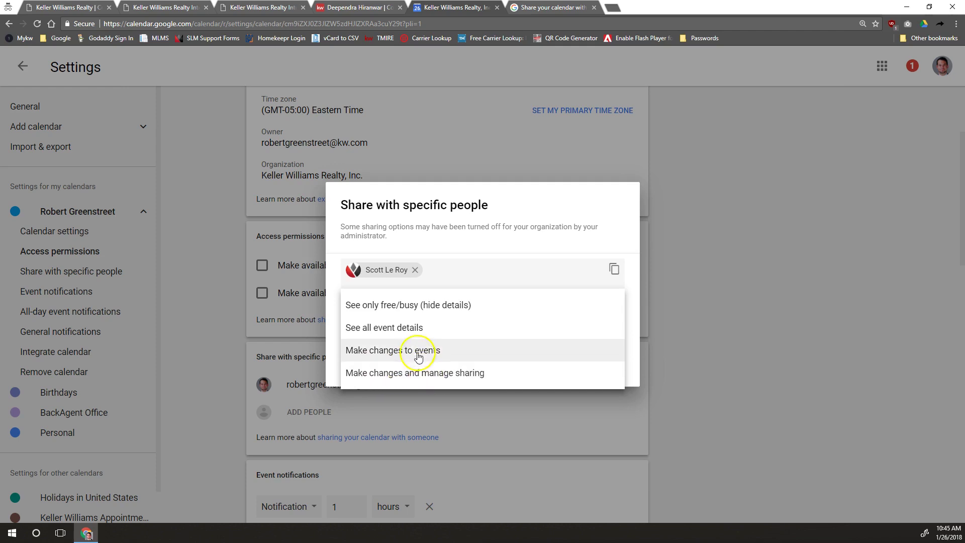
pyautogui.click(411, 331)
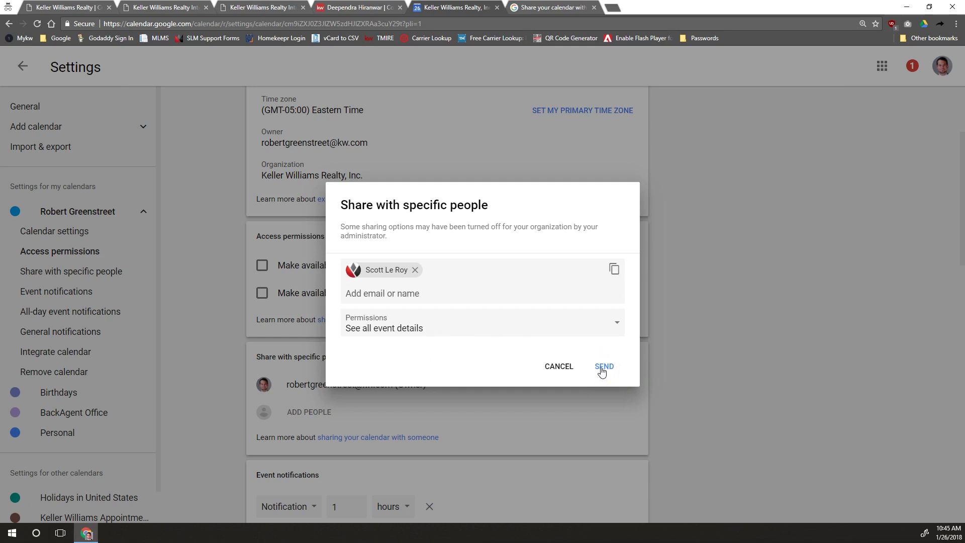
# - Cancel the sharing dialog, go back to the January 21–27, 2018 week, and toggle Birthdays on then off
pyautogui.click(556, 366)
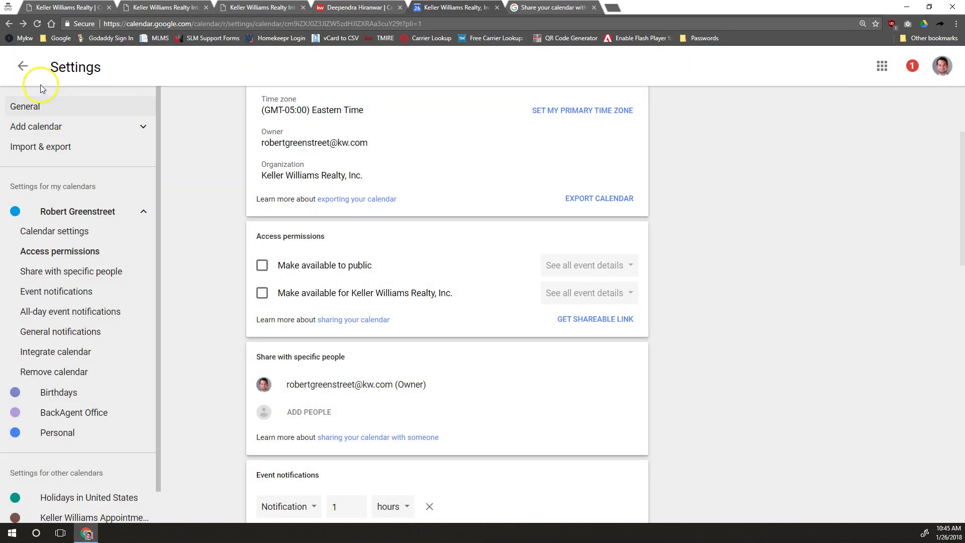
pyautogui.click(21, 64)
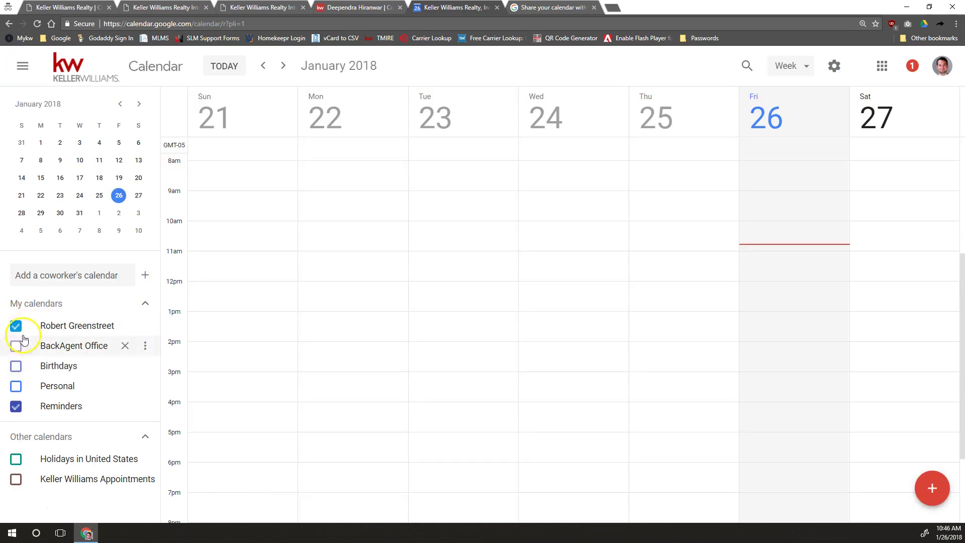
pyautogui.click(16, 367)
pyautogui.click(15, 367)
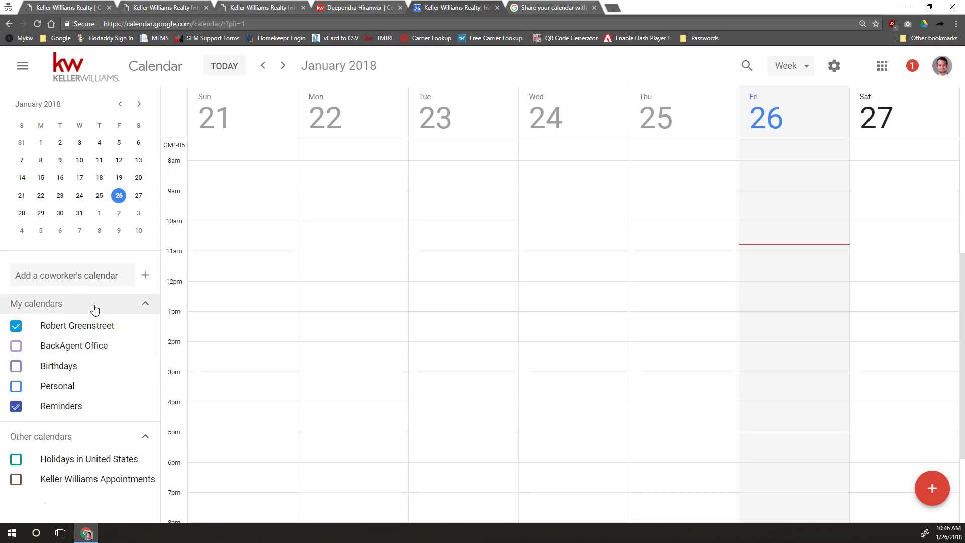
pyautogui.click(84, 313)
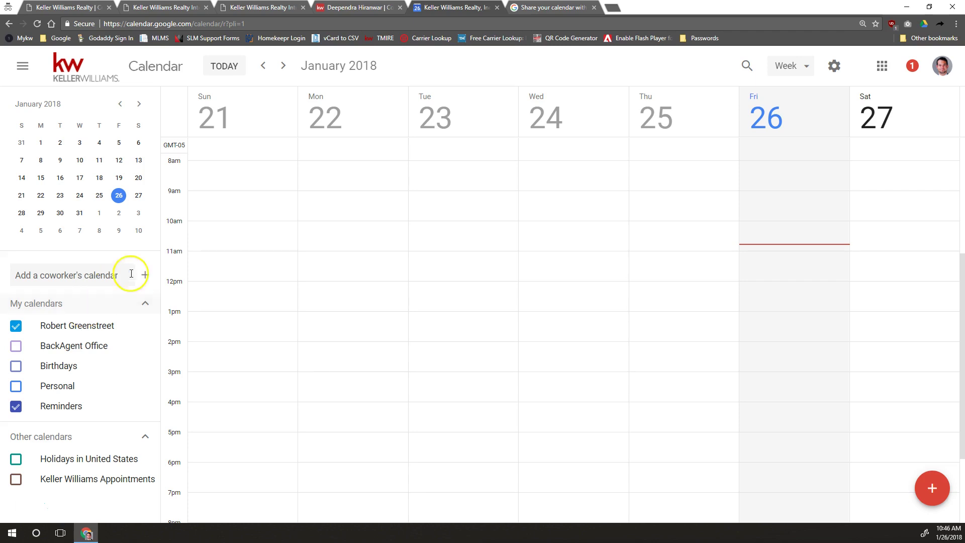